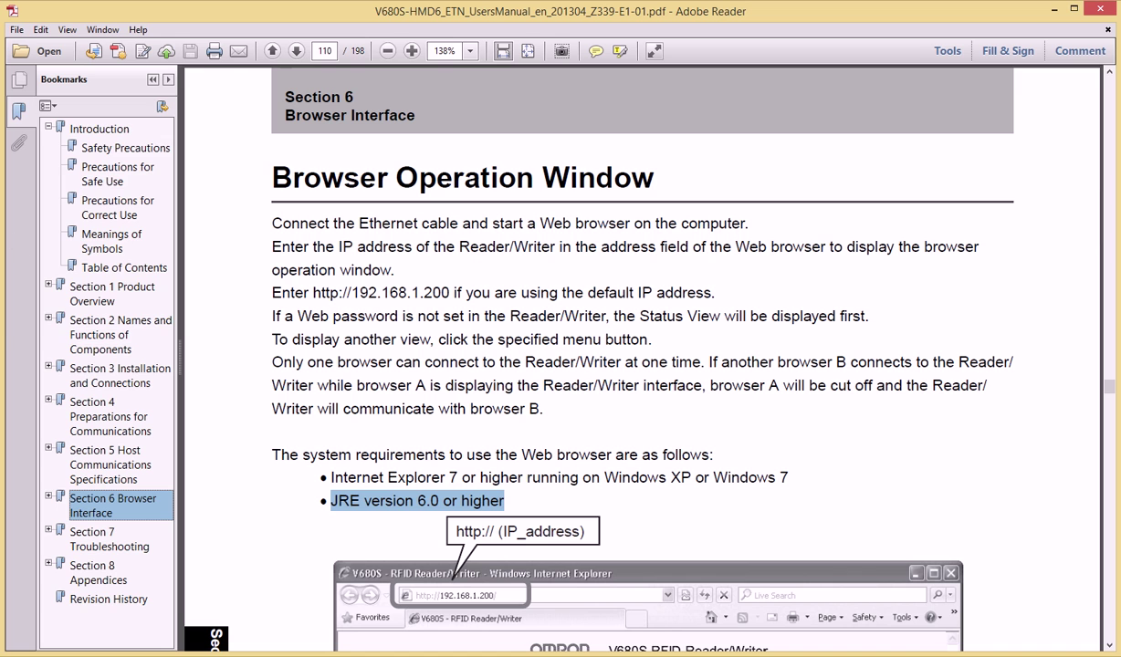
Step: Switch to the V680S RFID Reader/Writer web interface in the browser and view its network settings
mouse_move(1, 219)
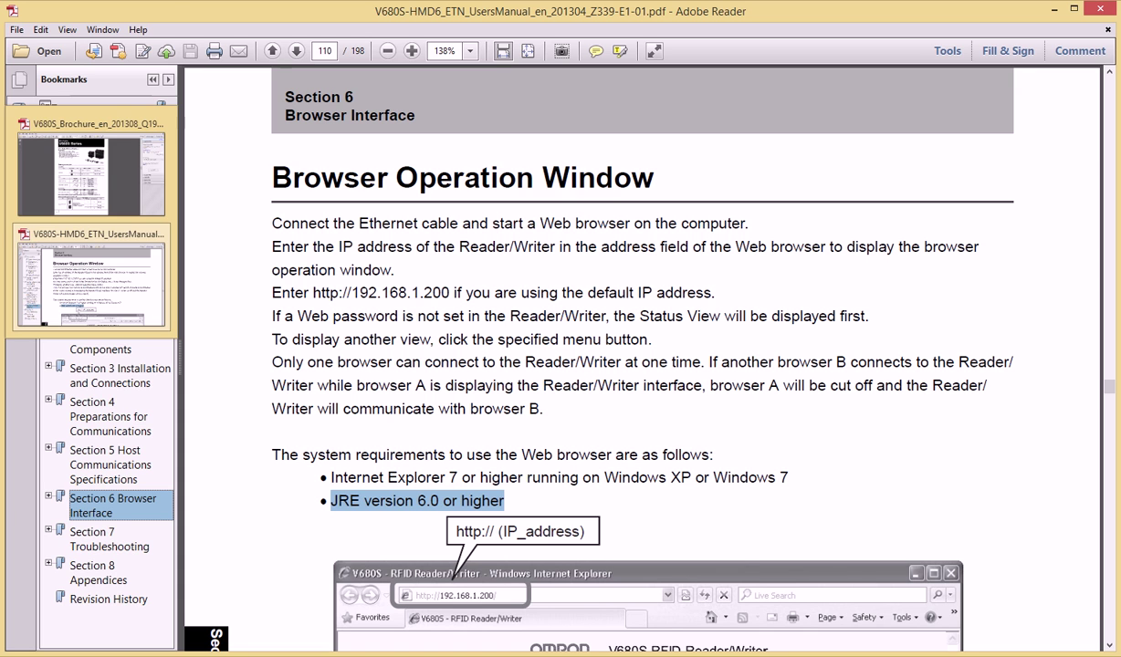
mouse_move(2, 128)
click(76, 219)
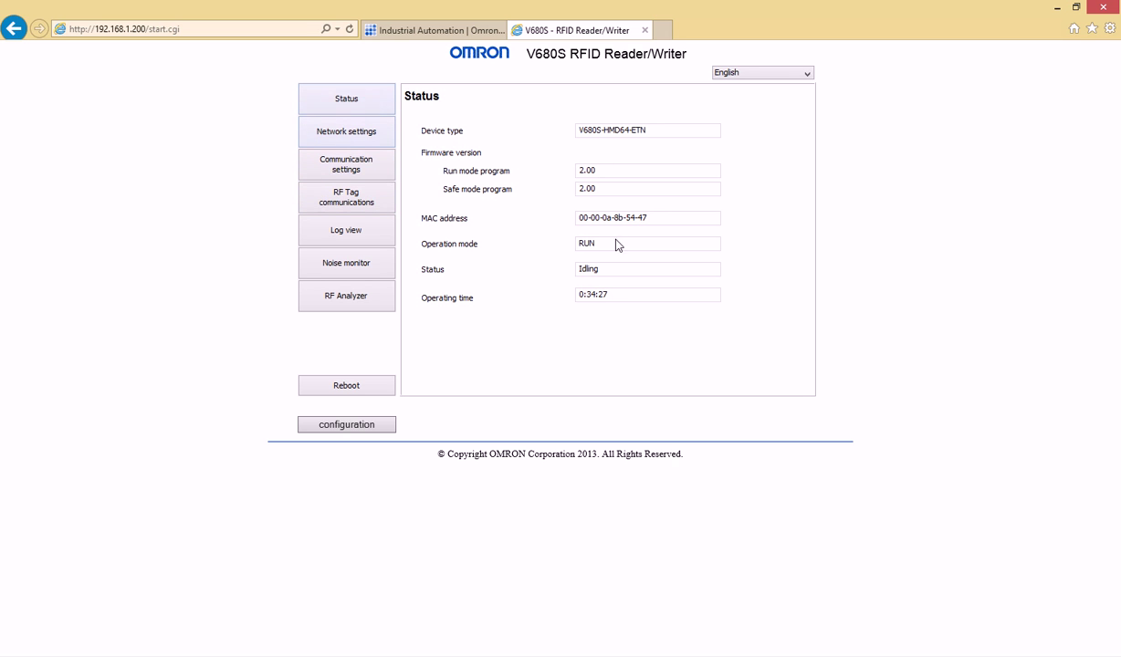
click(321, 135)
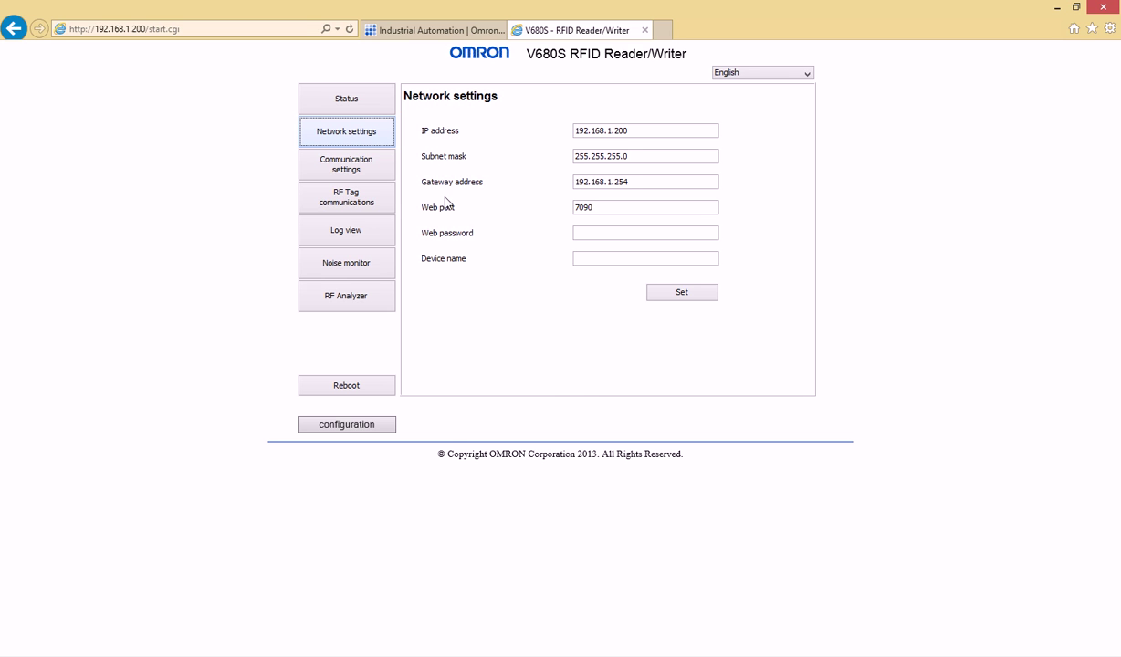
Step: View the RF Tag communication settings and inspect the choices for the communications option and the communications speed
click(331, 174)
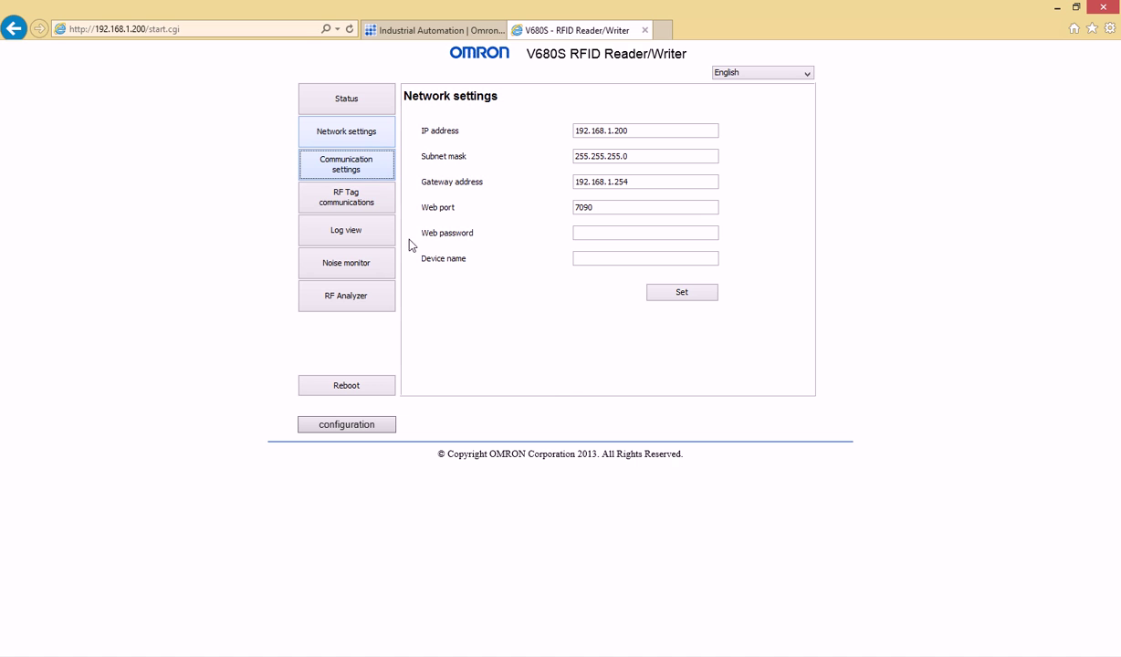
click(333, 179)
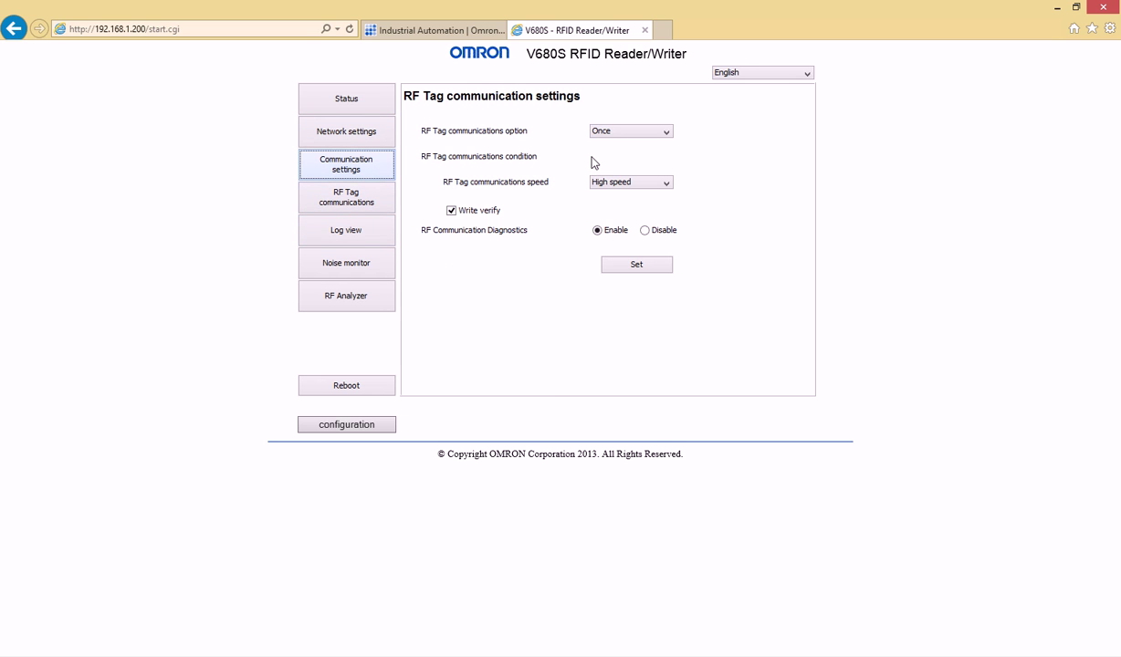
click(658, 135)
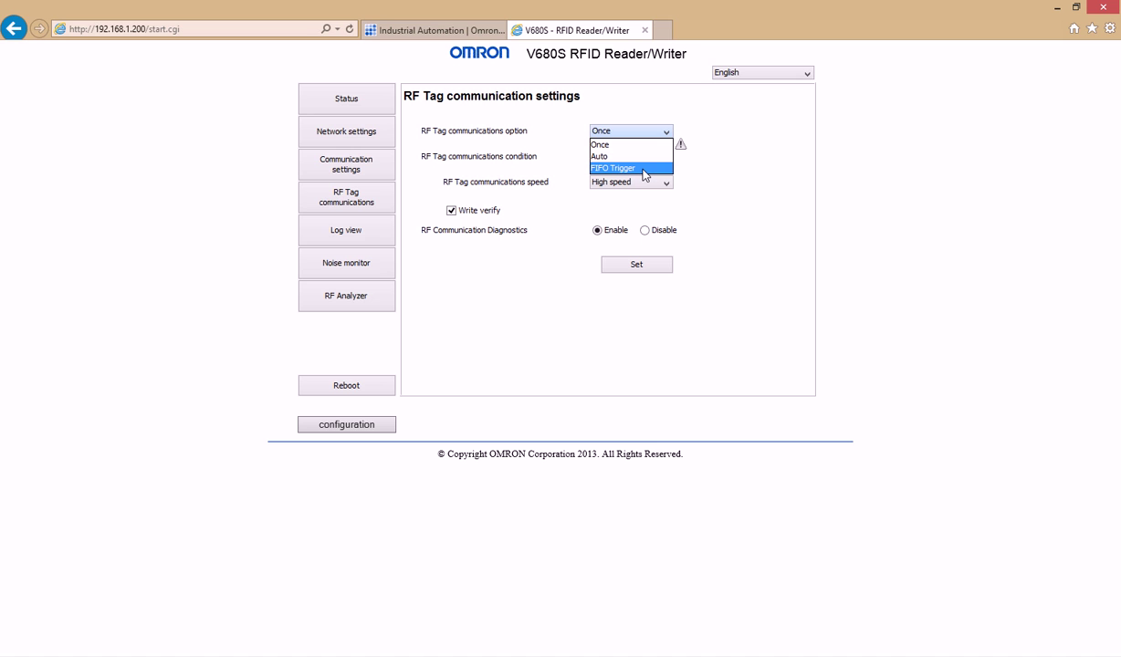
click(668, 198)
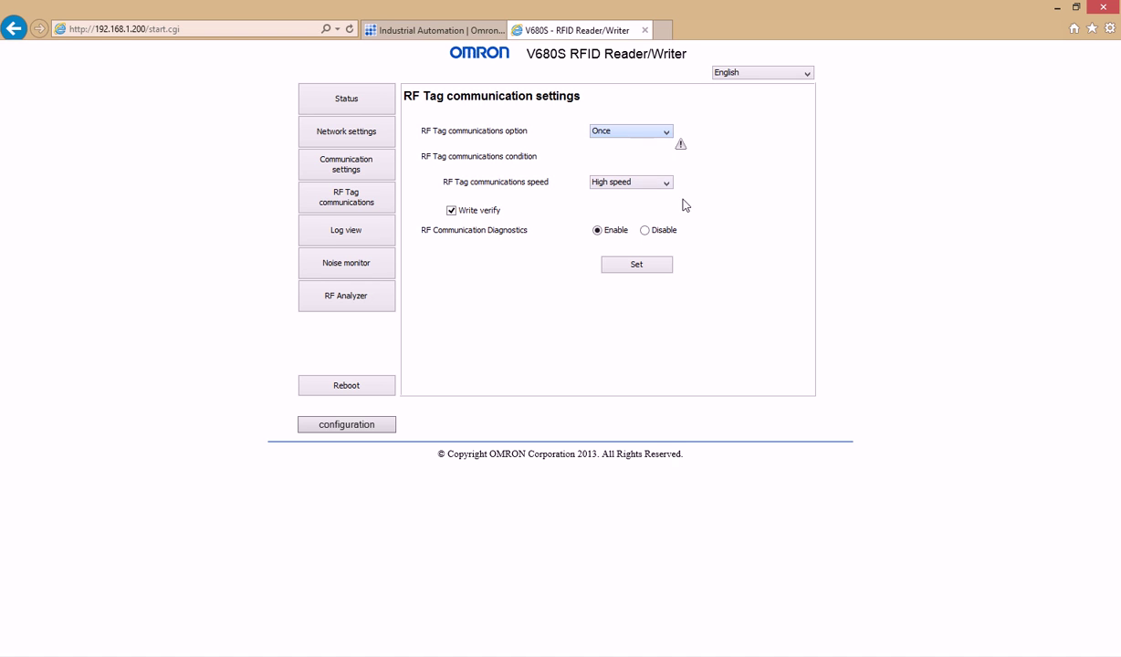
click(664, 184)
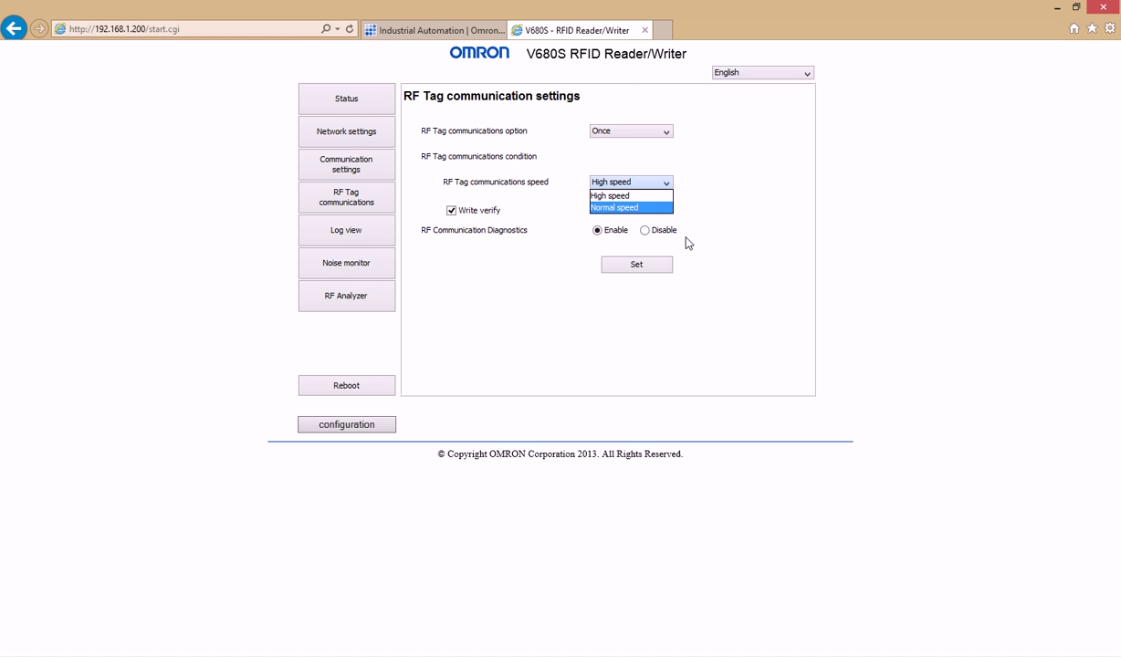
Step: View the RF Tag communications page, compare the writing and reading query modes, and highlight part of the reading query string
click(335, 209)
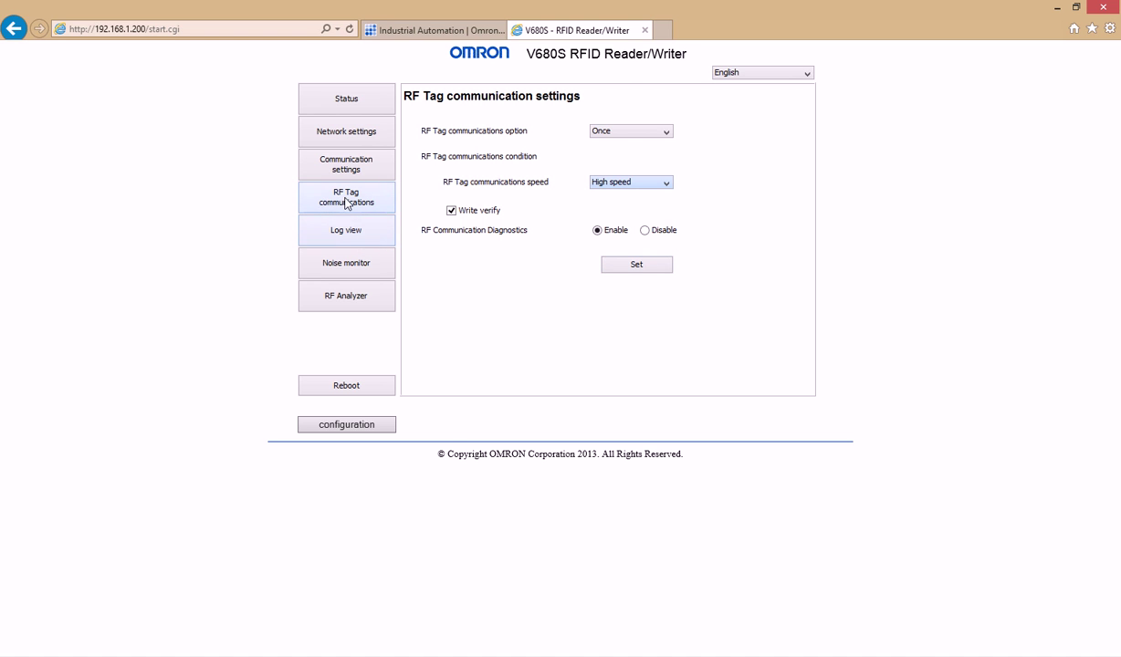
click(346, 203)
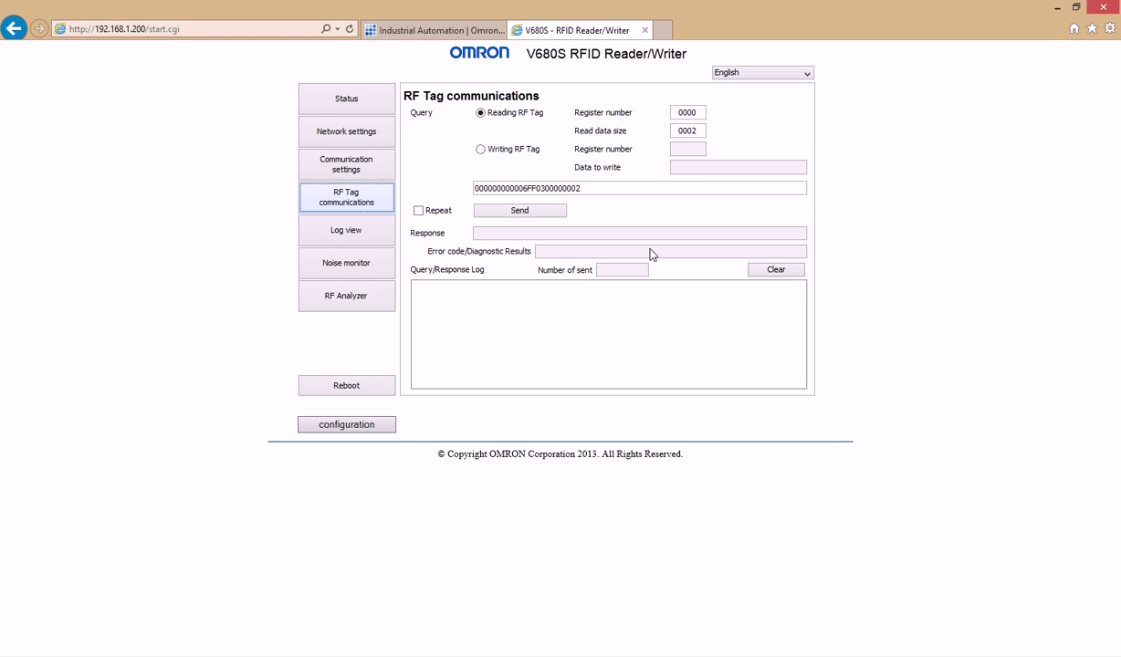
click(502, 149)
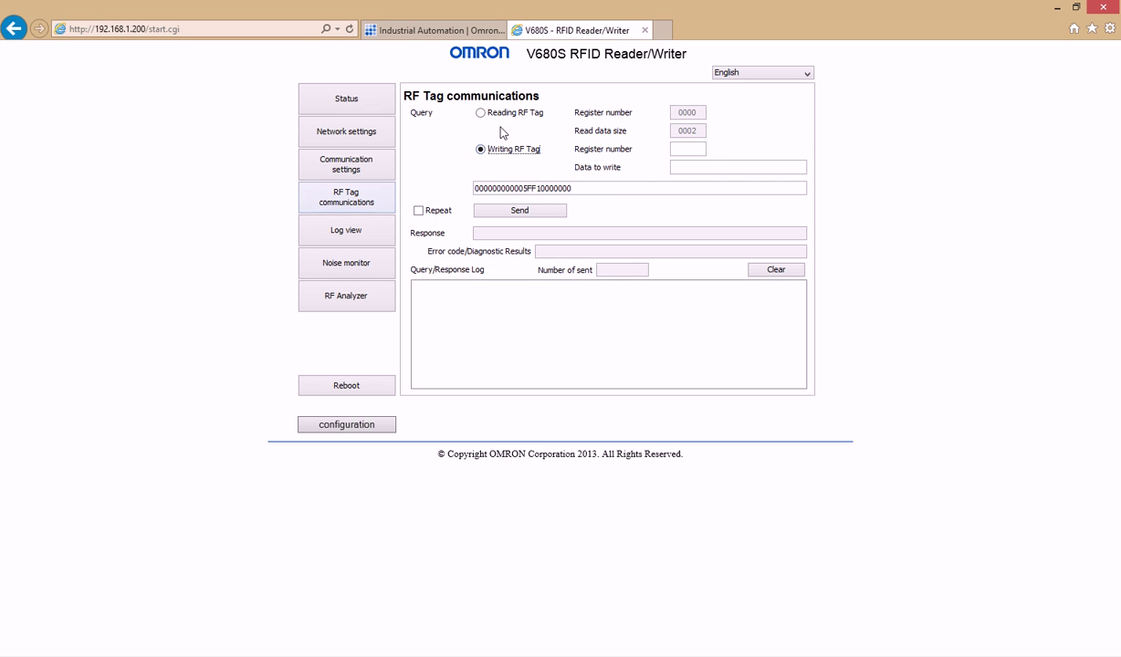
click(503, 113)
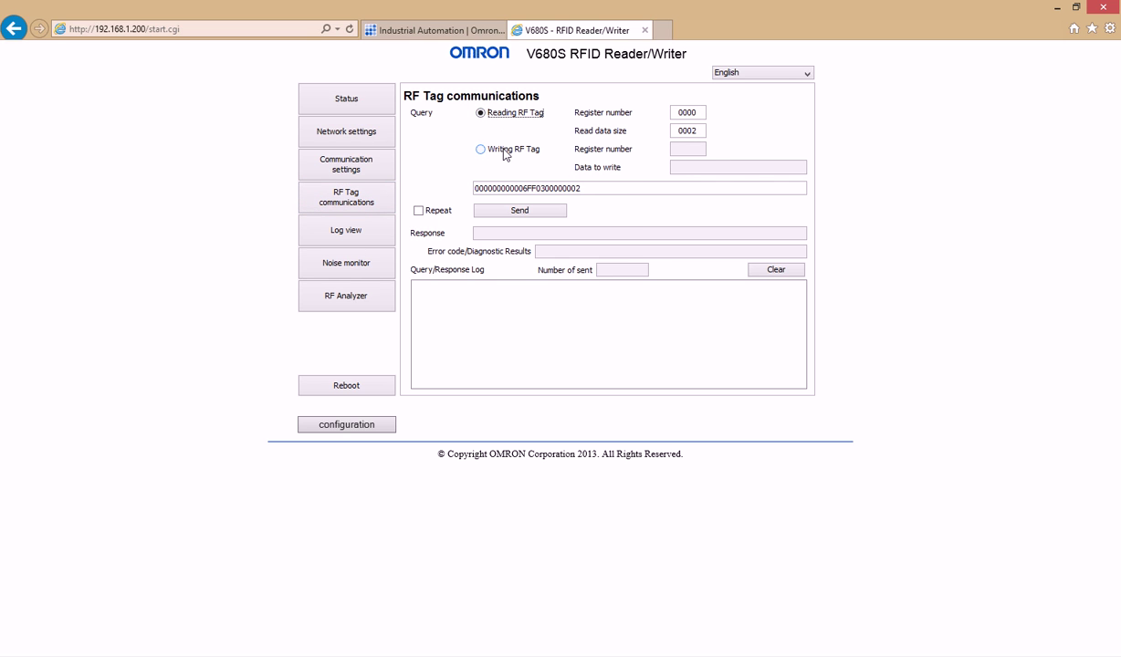
drag(514, 188, 576, 188)
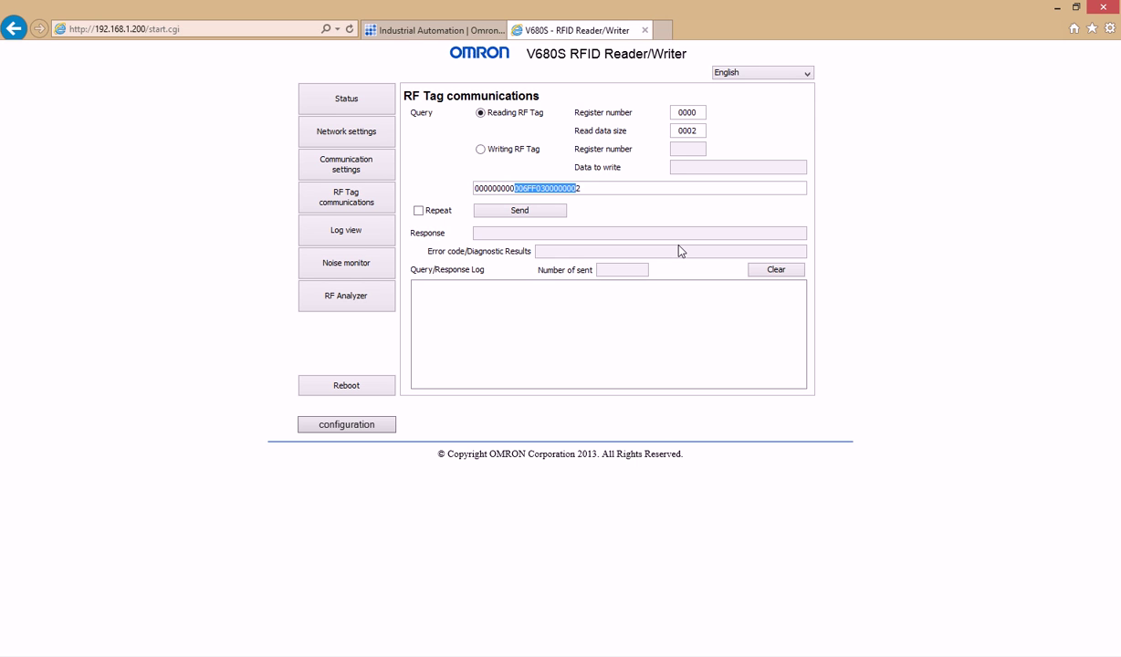
Step: Review the log view, noise monitor and RF Analyzer pages, and show the RF Analyzer results as a graph
click(346, 232)
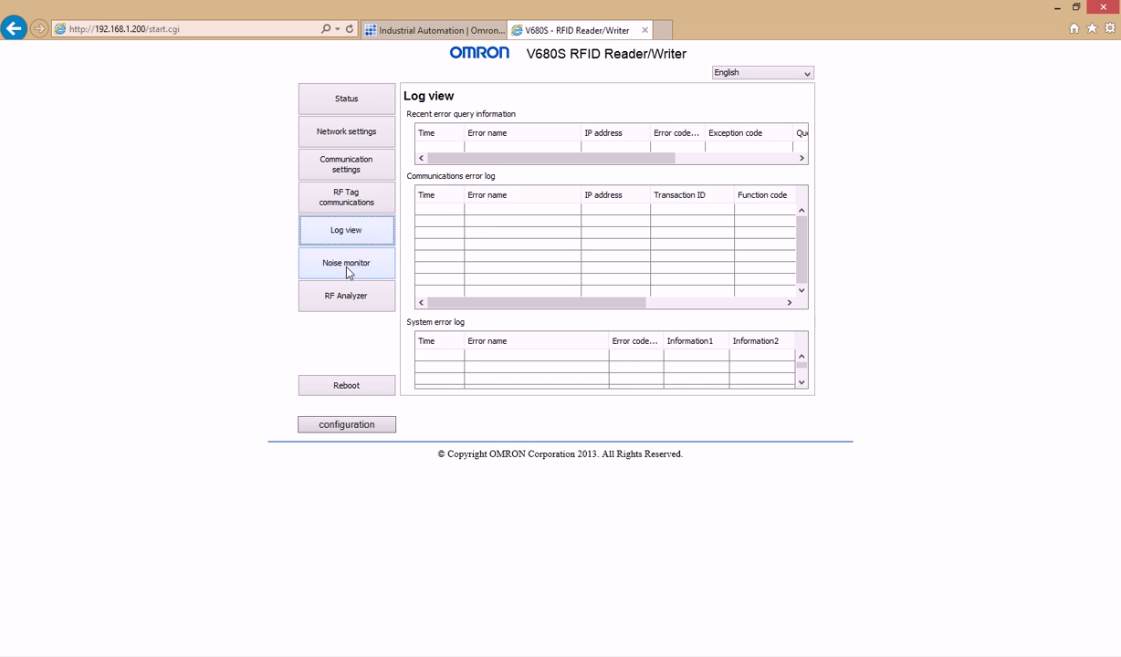
click(347, 265)
click(344, 291)
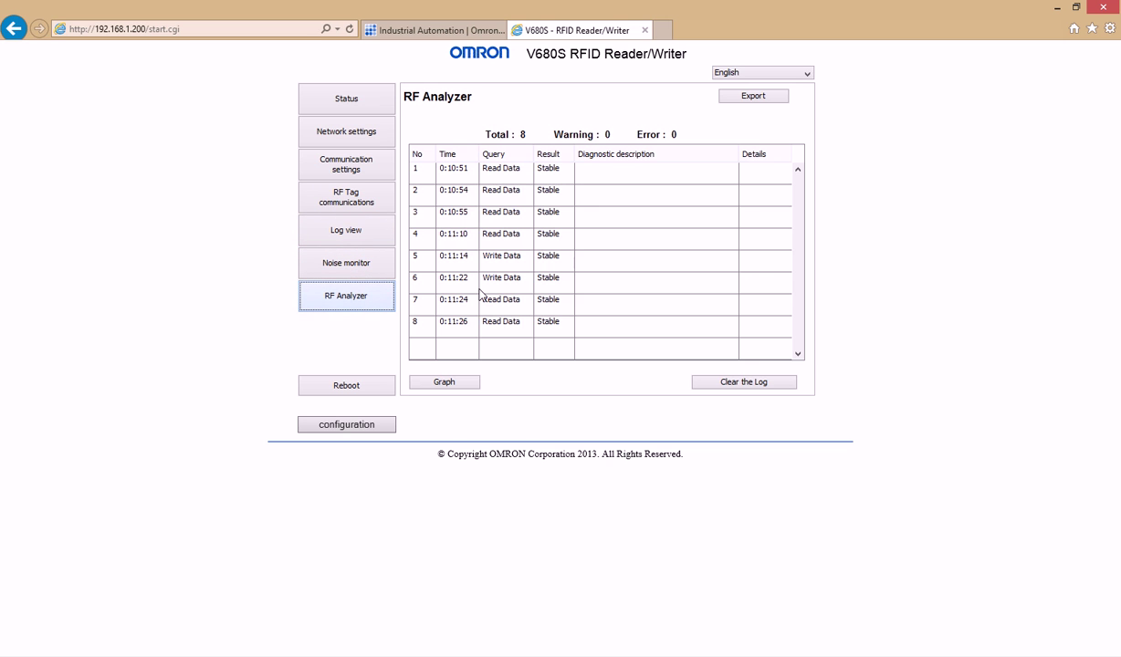
click(443, 381)
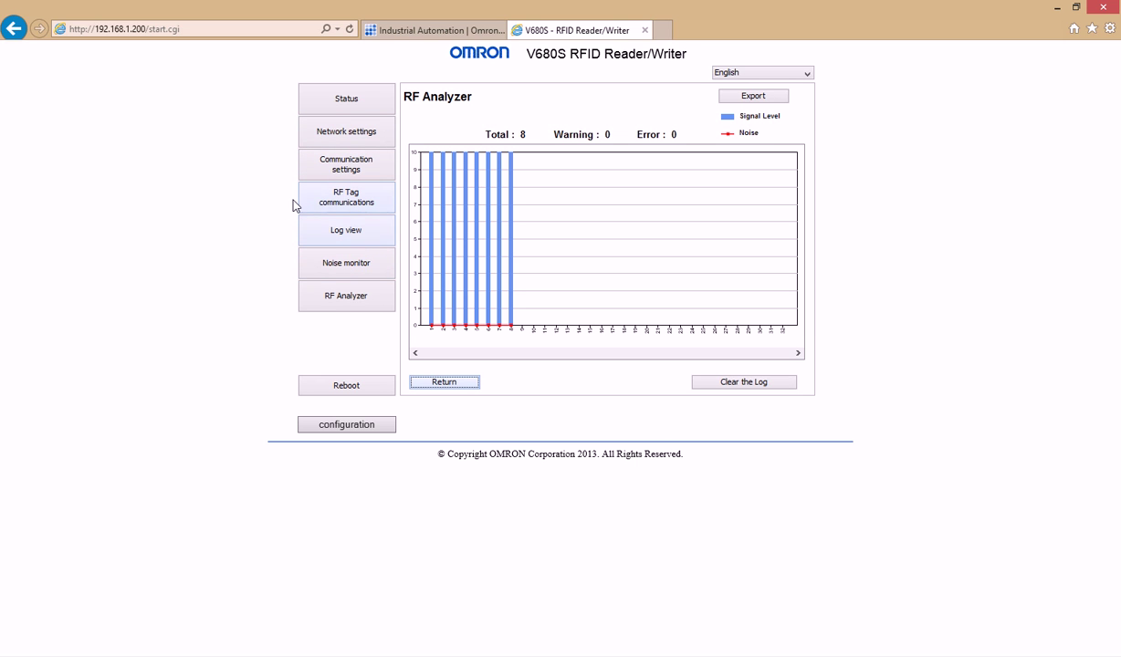
Step: Switch to the V680SModbusTCPBizz HMI simulation and examine the tag read and write functions on its Tag Access screen
mouse_move(1, 257)
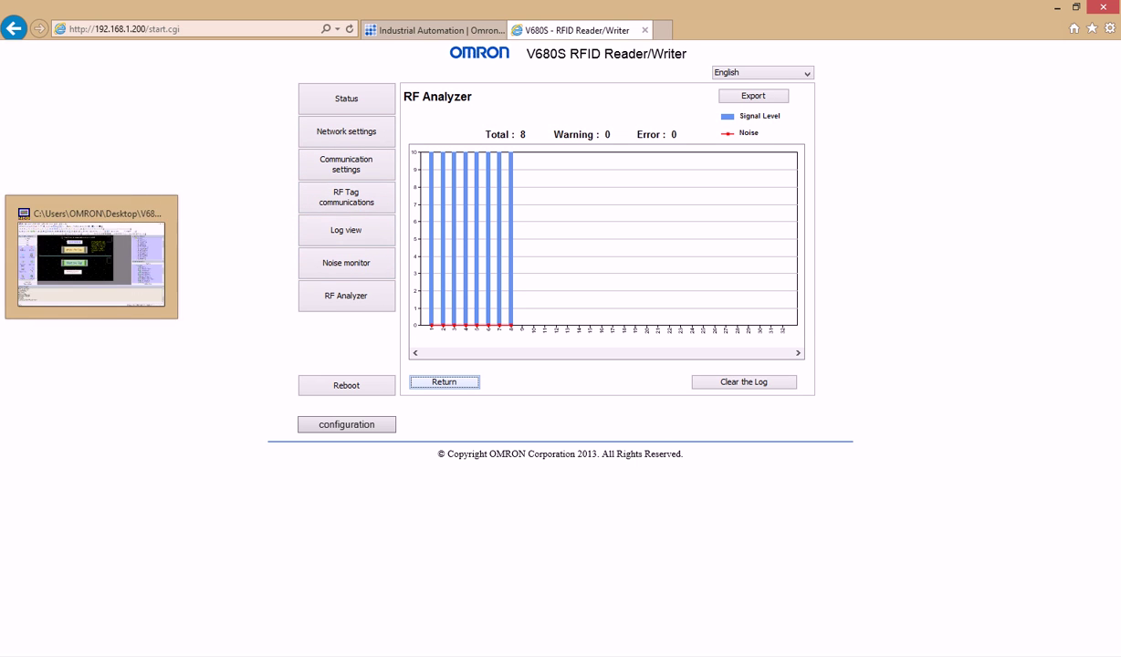
click(91, 255)
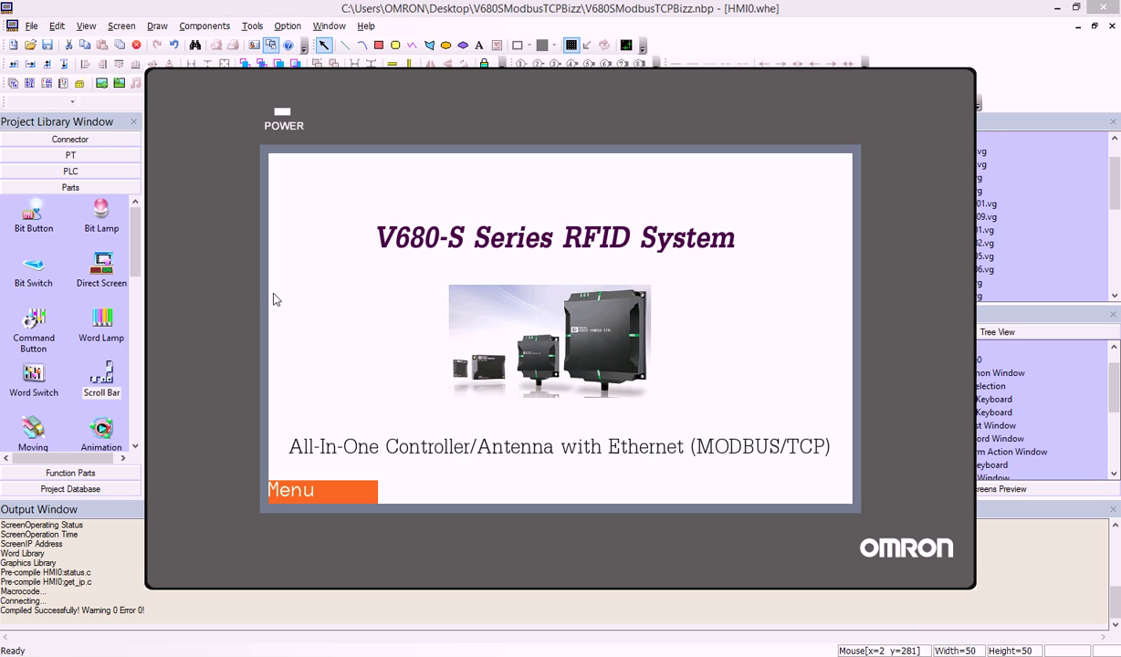
click(274, 479)
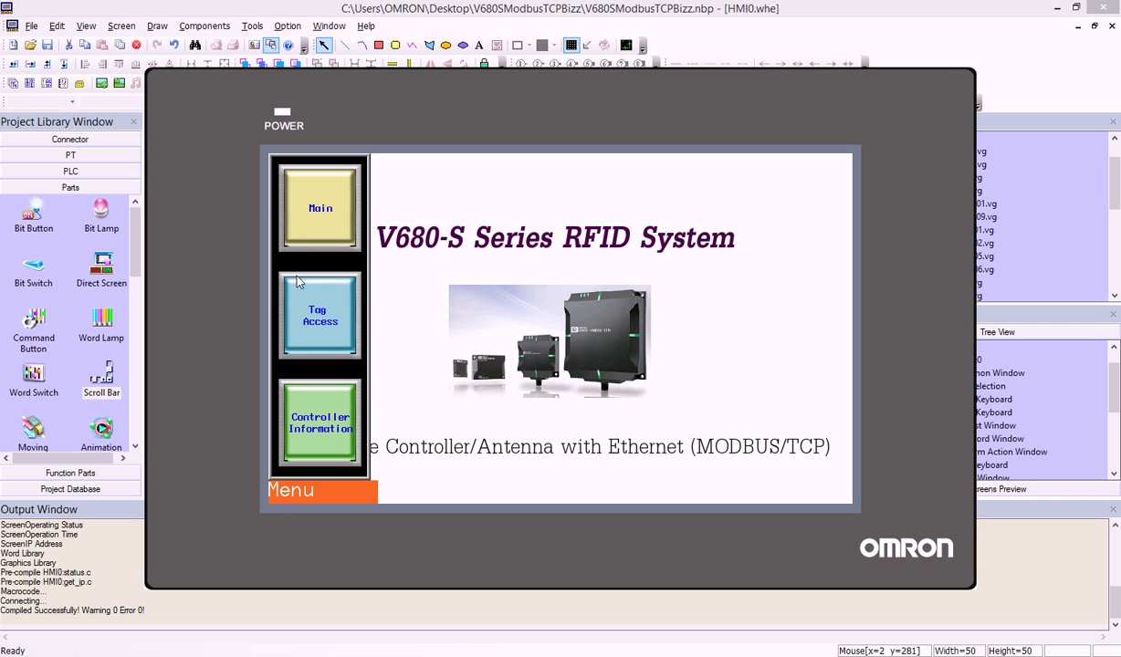
click(315, 313)
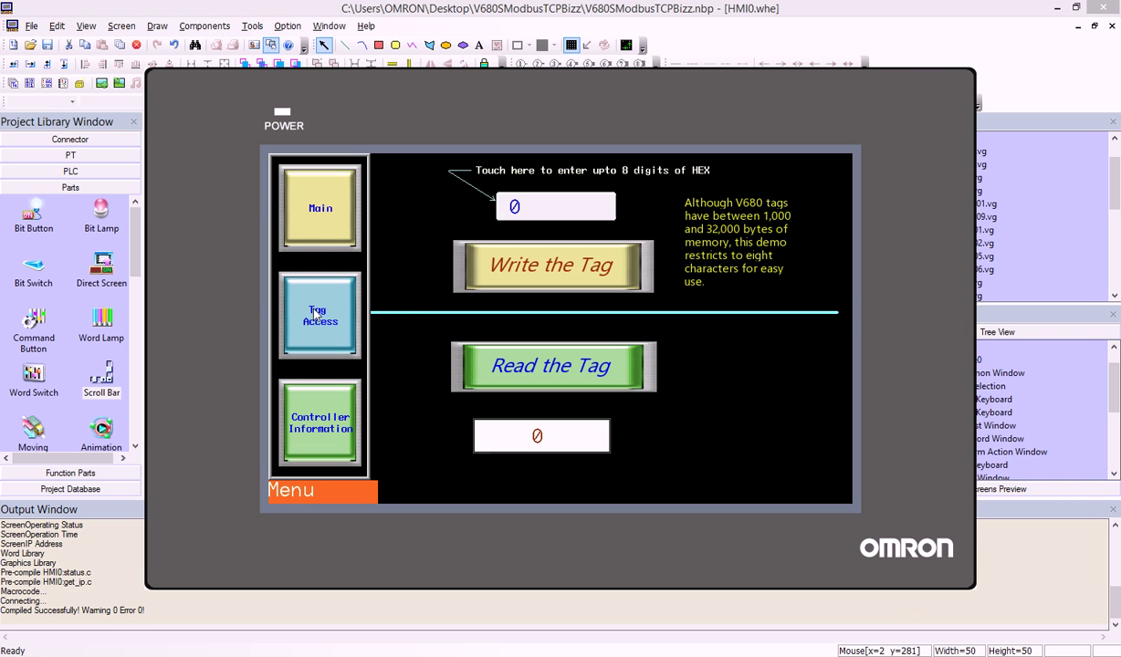
click(493, 366)
click(509, 270)
Step: Look through the Controller IP, Hardware MAC, Firmware Version and V680 Status screens under Controller Information
click(338, 434)
click(516, 244)
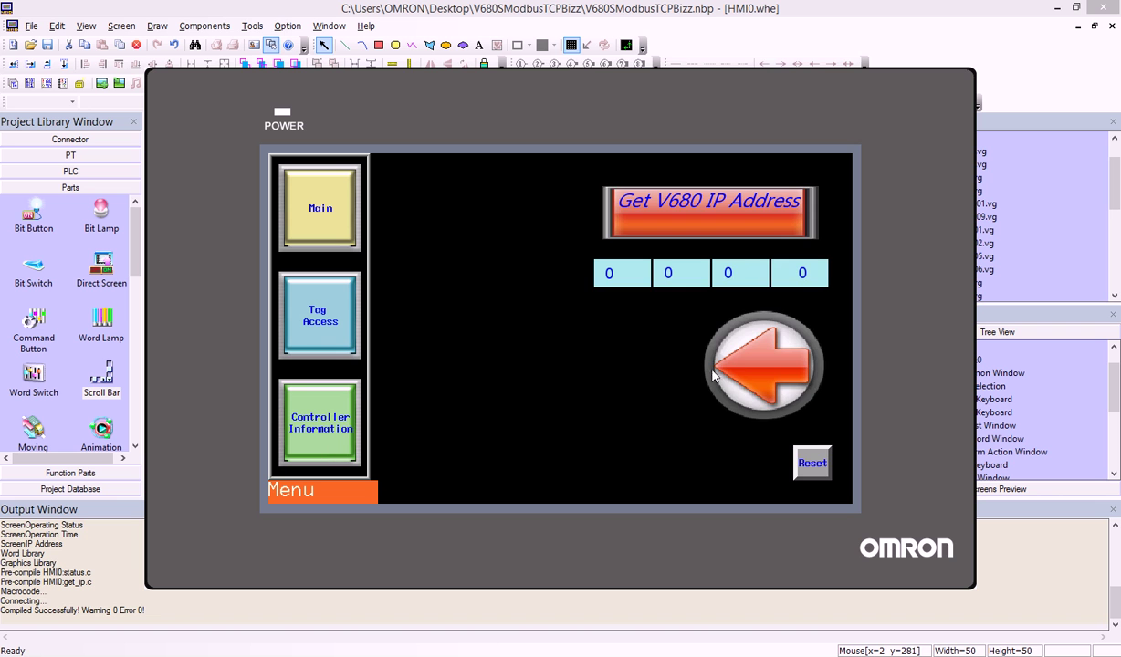
click(721, 361)
click(711, 258)
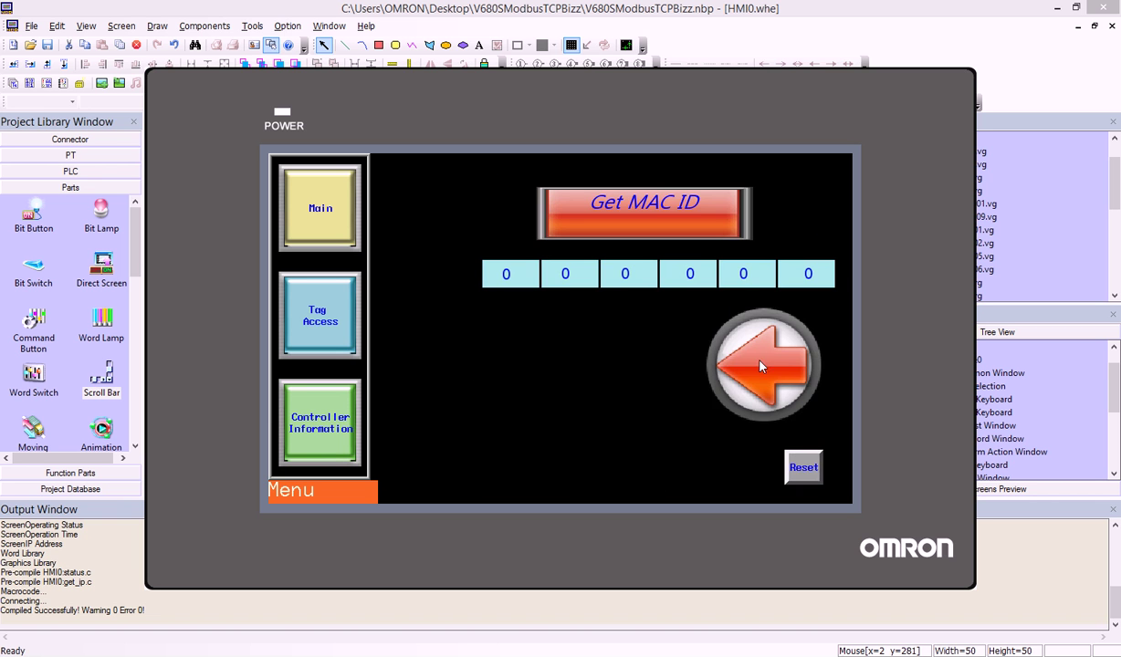
click(727, 342)
click(548, 343)
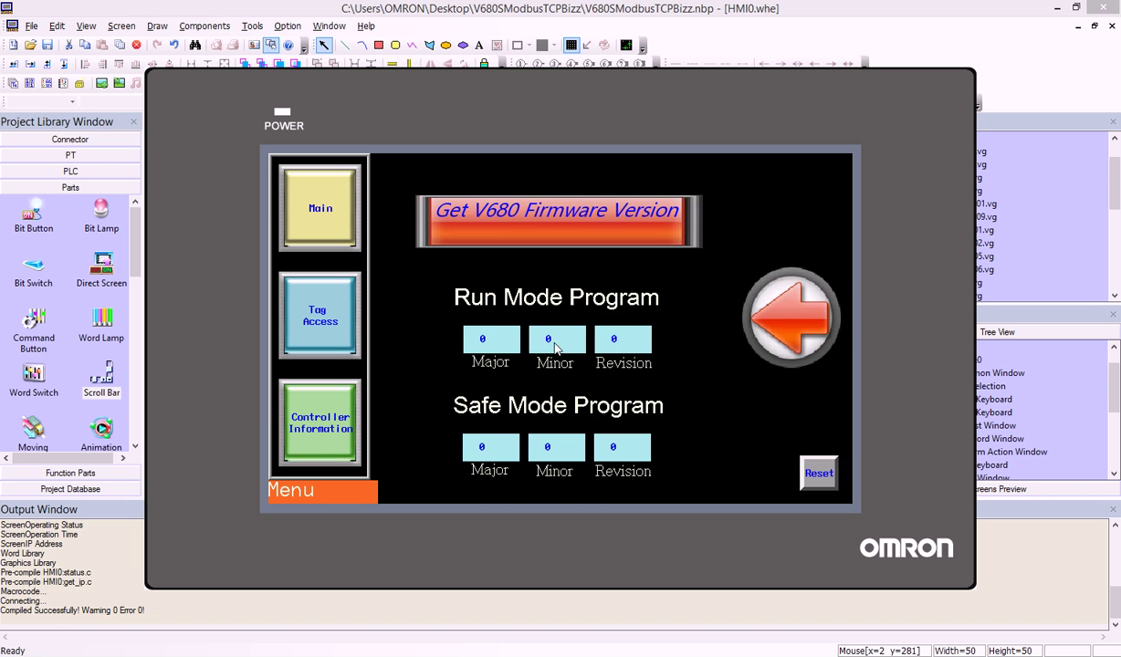
click(752, 326)
click(745, 349)
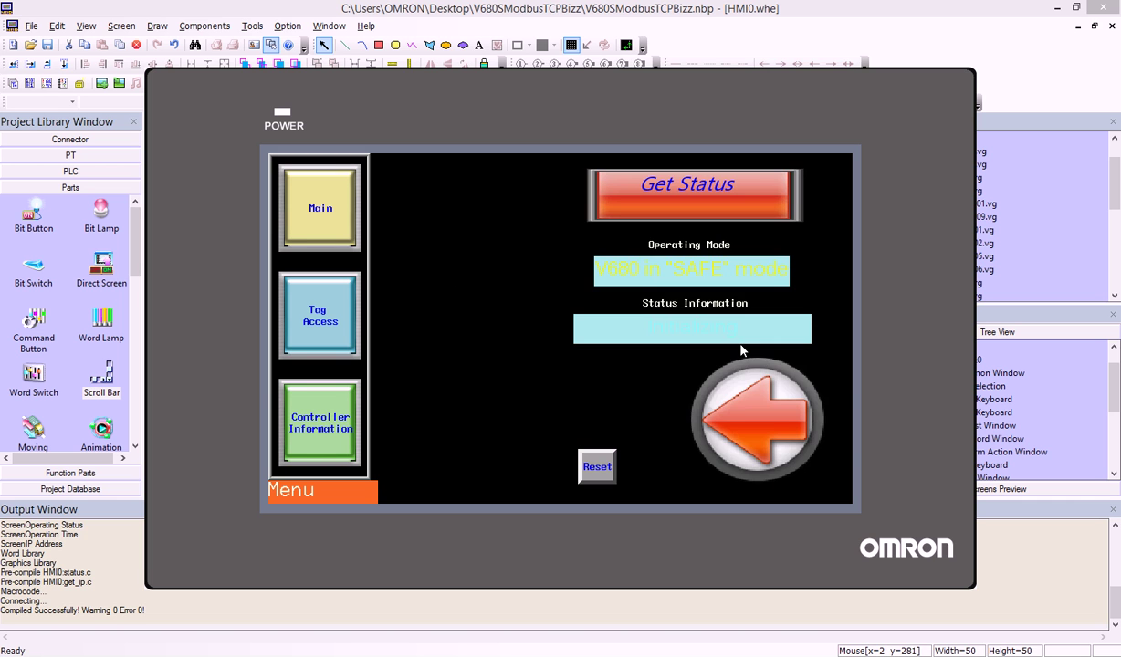
click(748, 418)
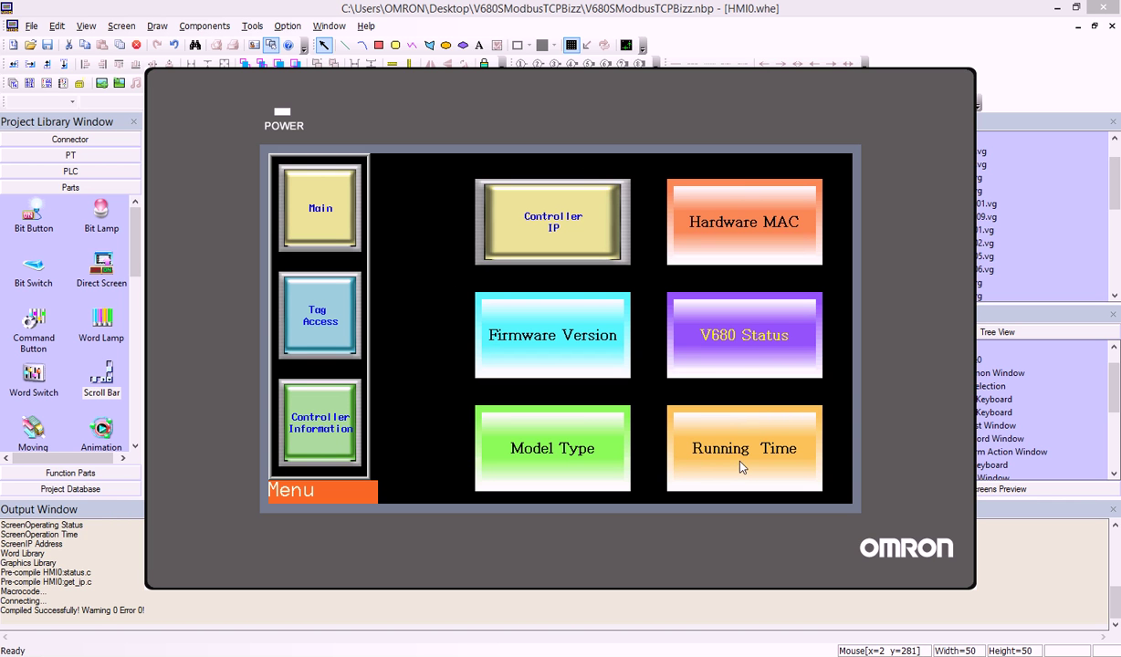
Step: Return to the Tag Access screen with its side menu hidden, and close the simulation to show the screen editor
click(310, 219)
click(321, 301)
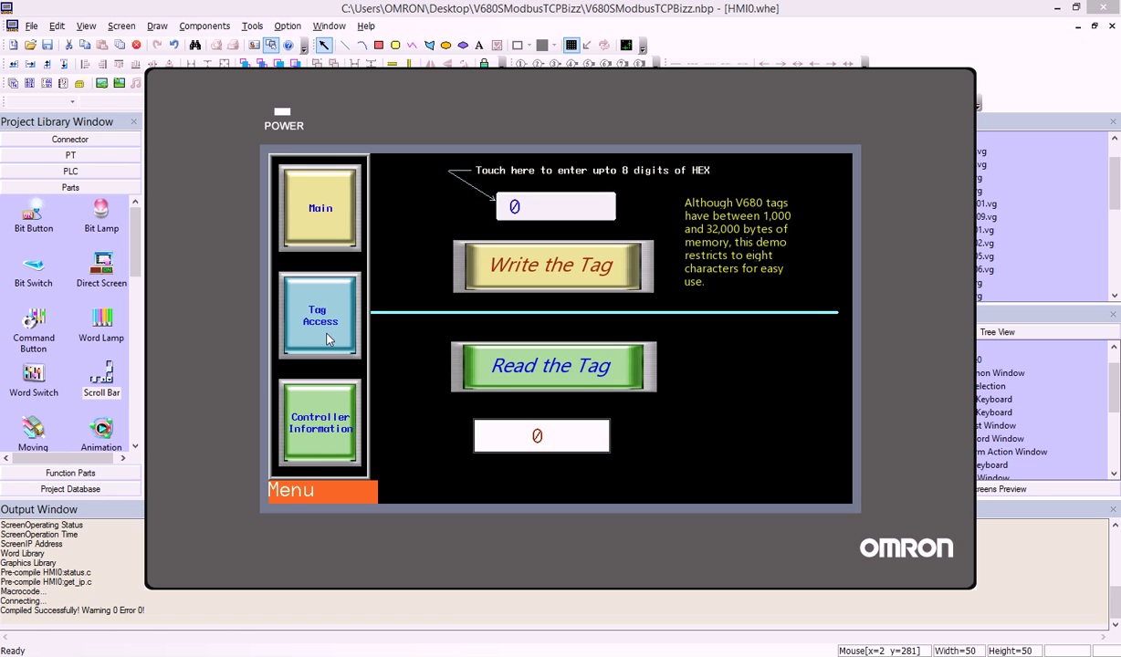
click(292, 492)
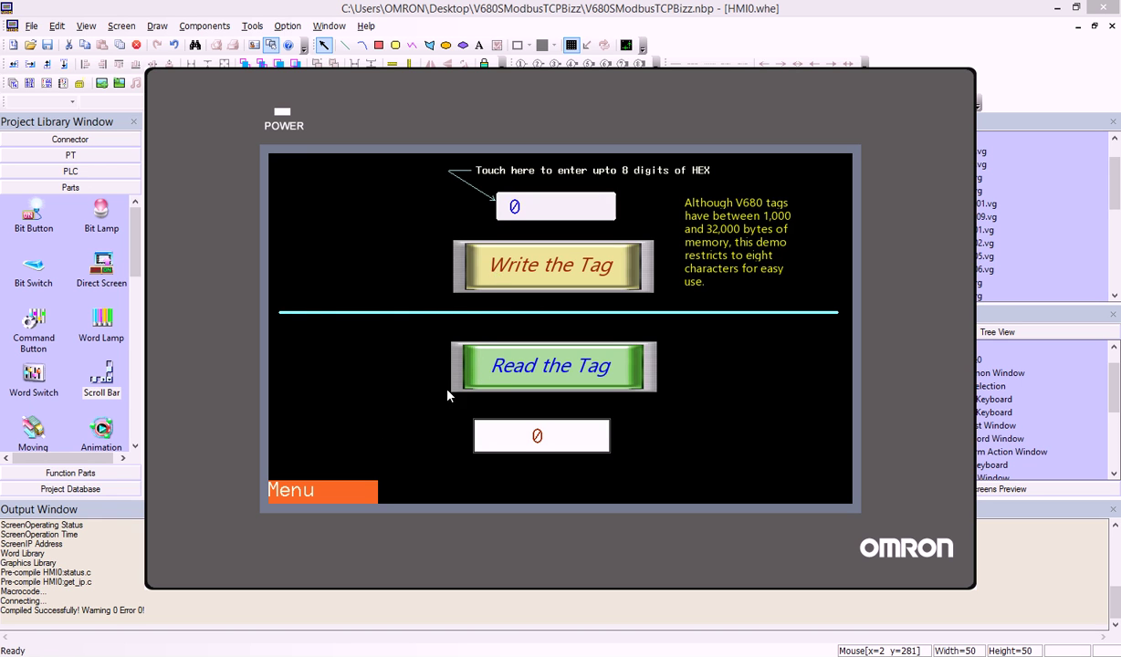
click(61, 356)
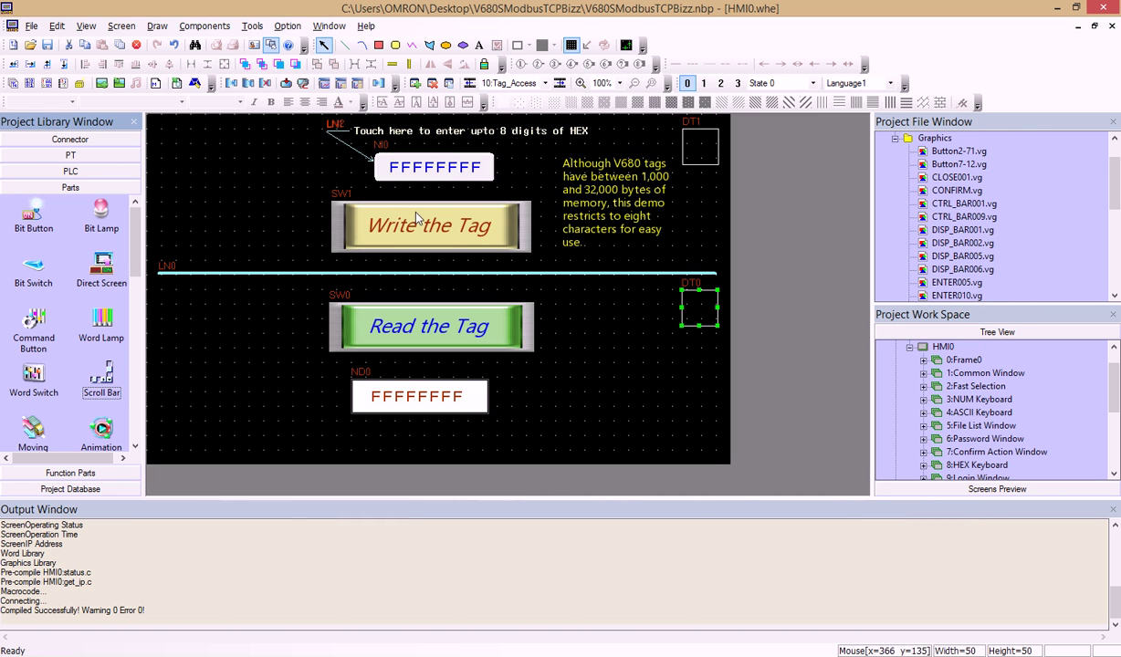
Step: Open the properties of data transfer object DT1 on the Tag_Access screen and examine its data transmission settings
click(688, 161)
double_click(688, 162)
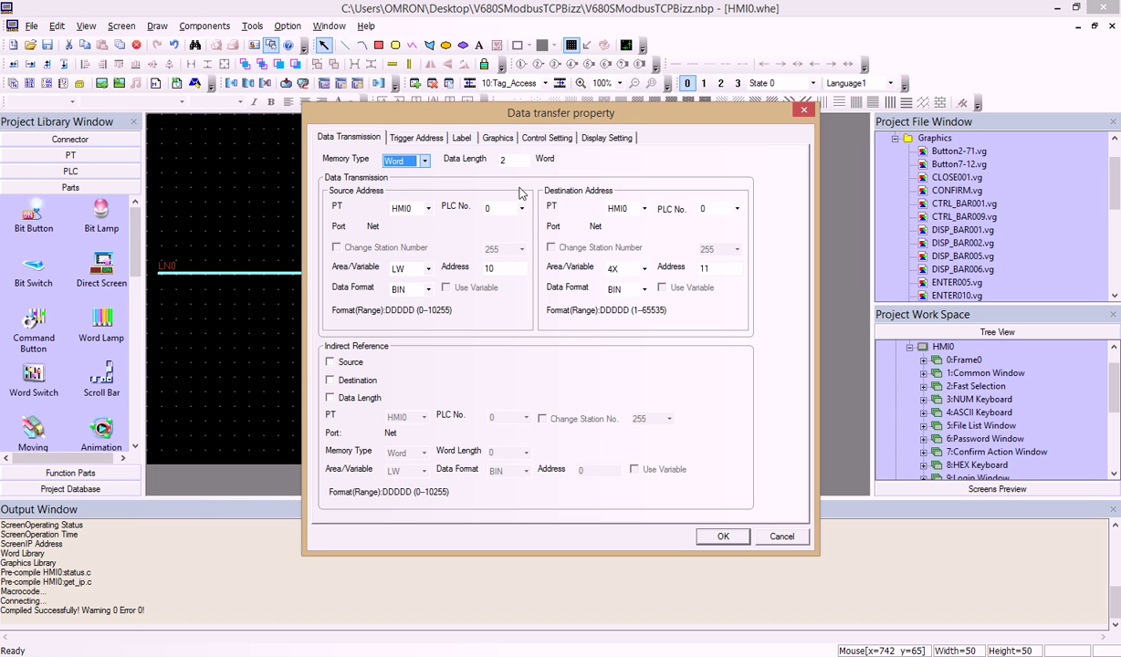
click(505, 165)
Step: Switch to the Modbus reference PDF in Chrome and highlight function codes 03 Read Holding Registers, 06 Preset Single Register and 16 Preset Multiple Regs
click(55, 265)
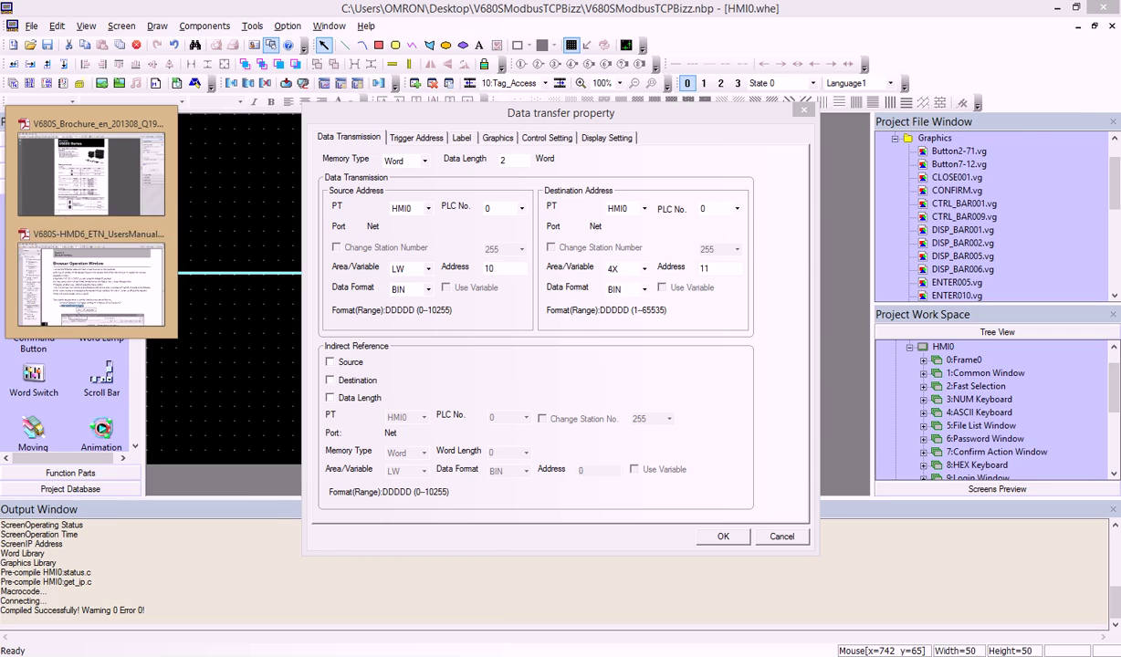
click(167, 342)
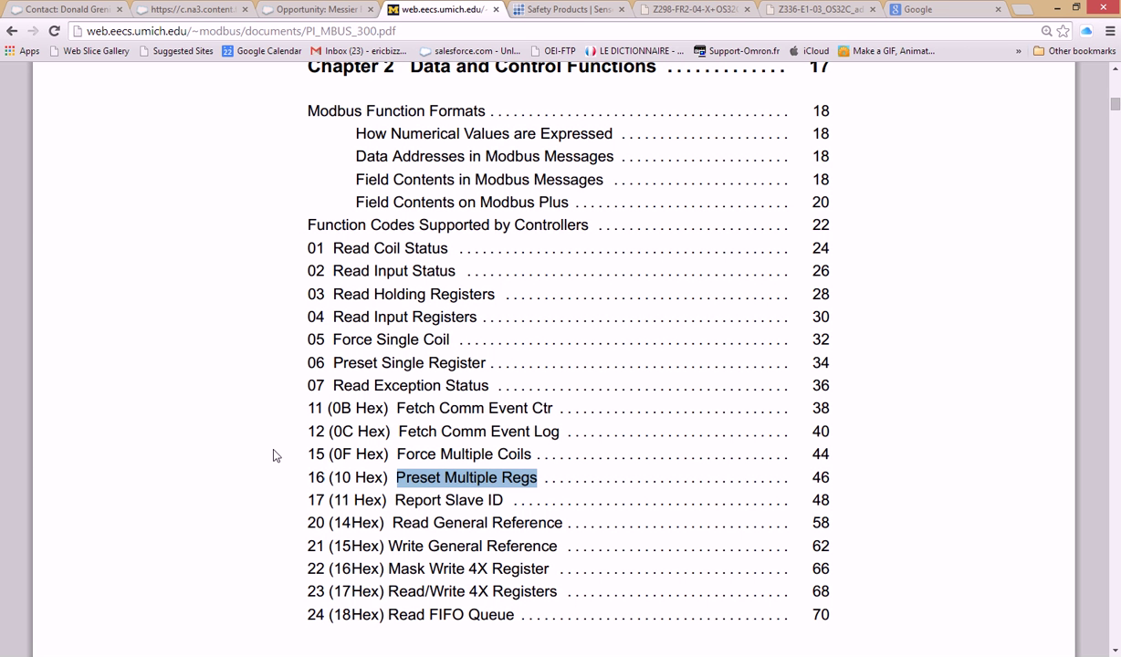
drag(331, 293, 502, 294)
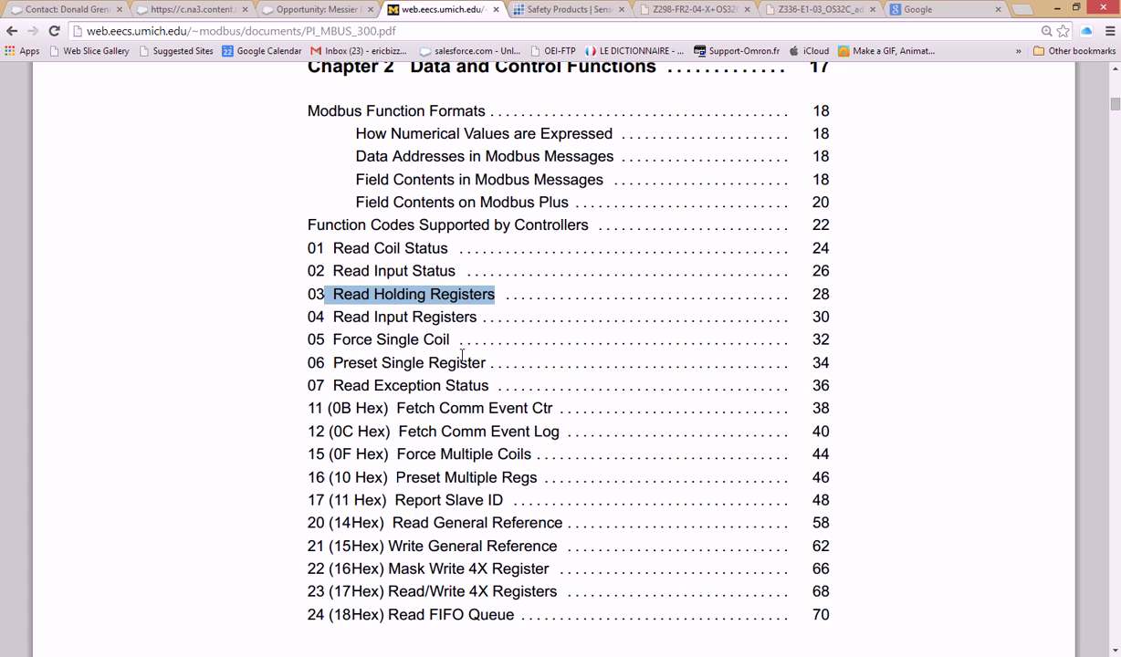
drag(297, 348, 498, 369)
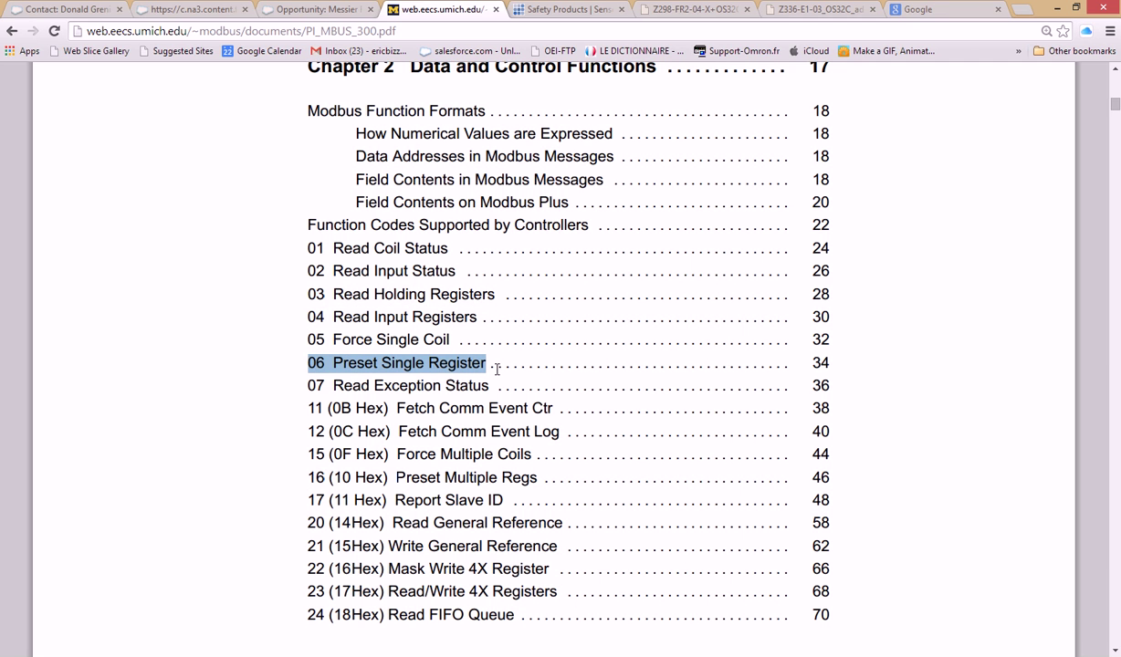
drag(300, 473, 519, 475)
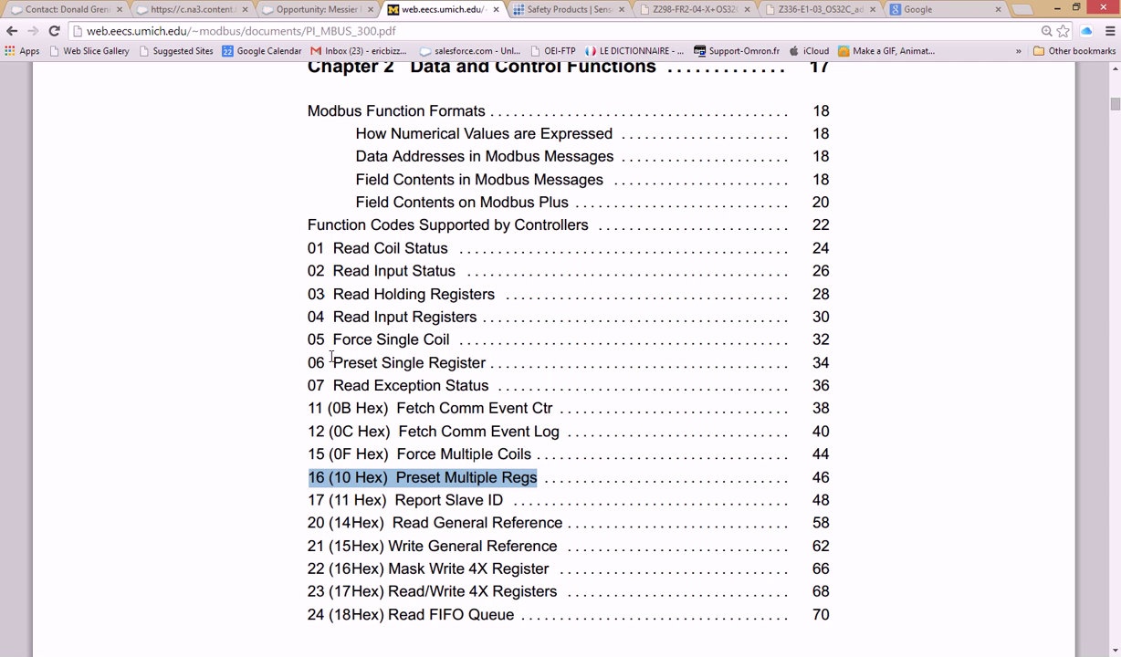
drag(306, 362, 490, 368)
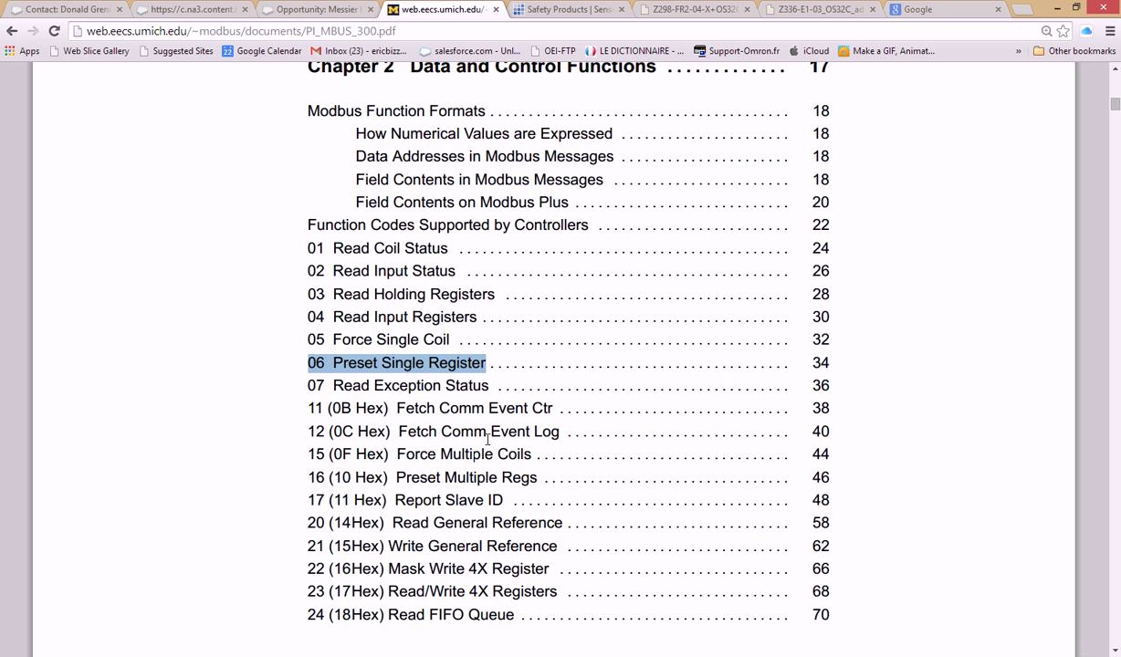
Step: Highlight the 16 (10 Hex) Preset Multiple Regs entry in the function code list of the Modbus reference PDF
click(314, 476)
drag(314, 476, 534, 480)
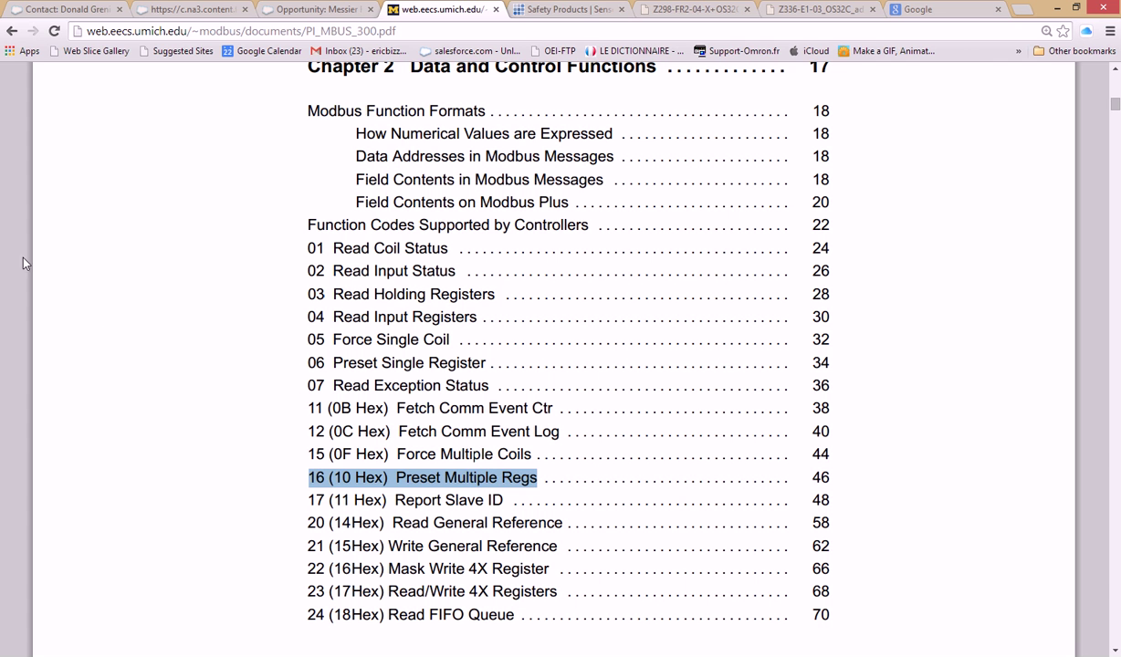
Step: Switch back to the HMI screen editor, check the Data Length of data transfer object DT1, and dismiss its properties without changes
key(alt+Tab)
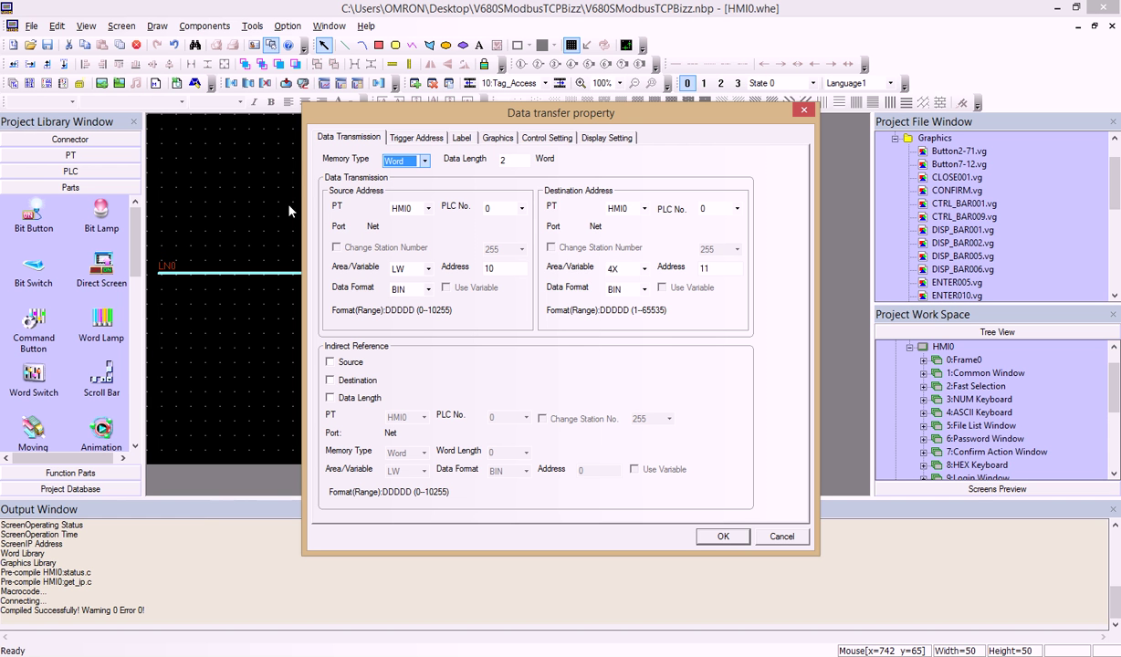
double_click(503, 160)
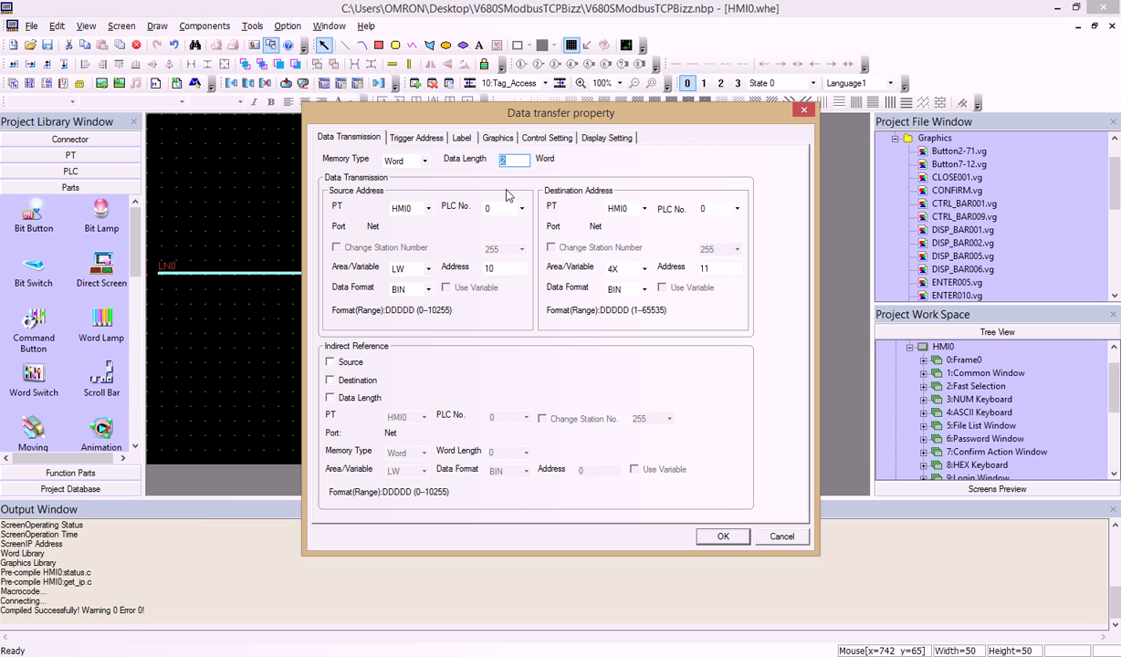
click(780, 537)
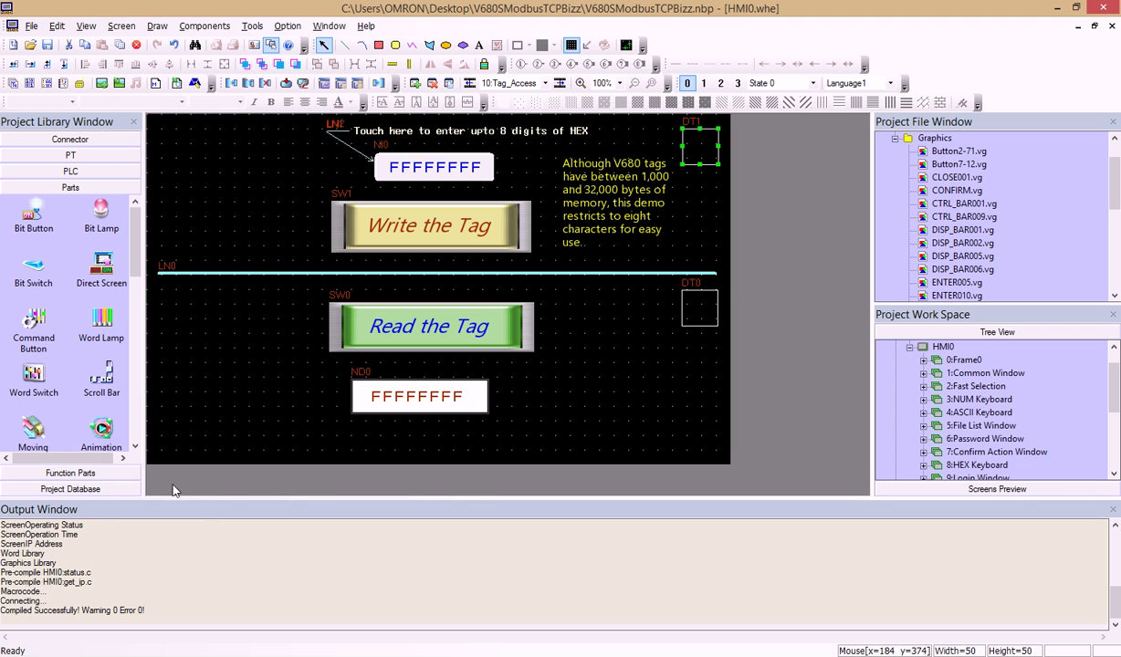
click(52, 656)
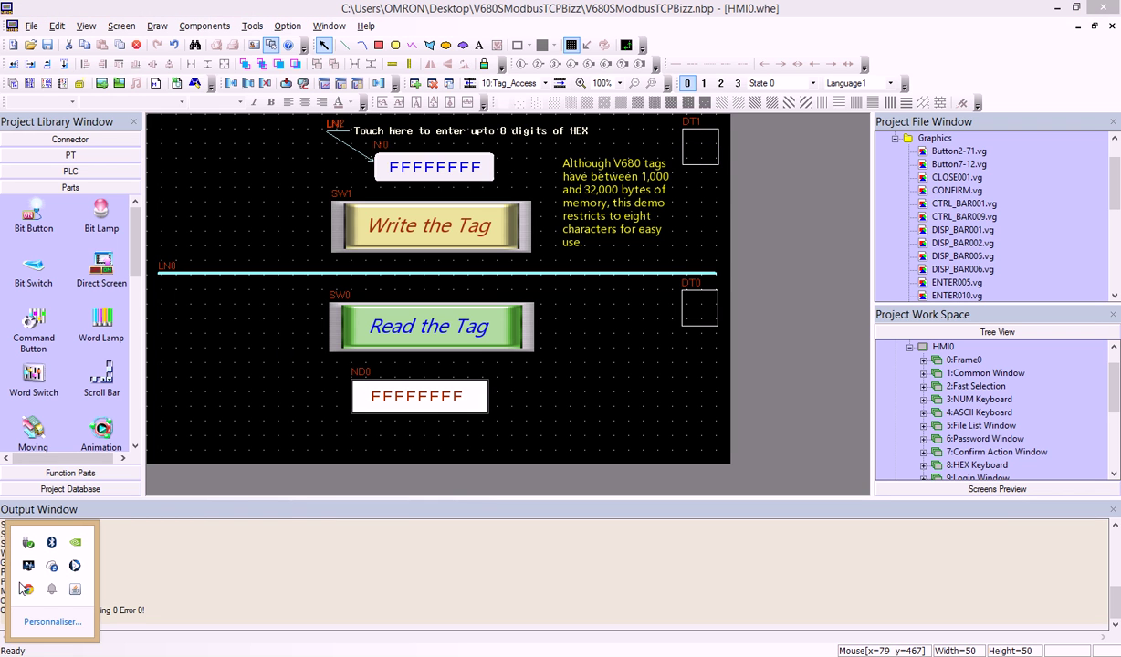
click(74, 570)
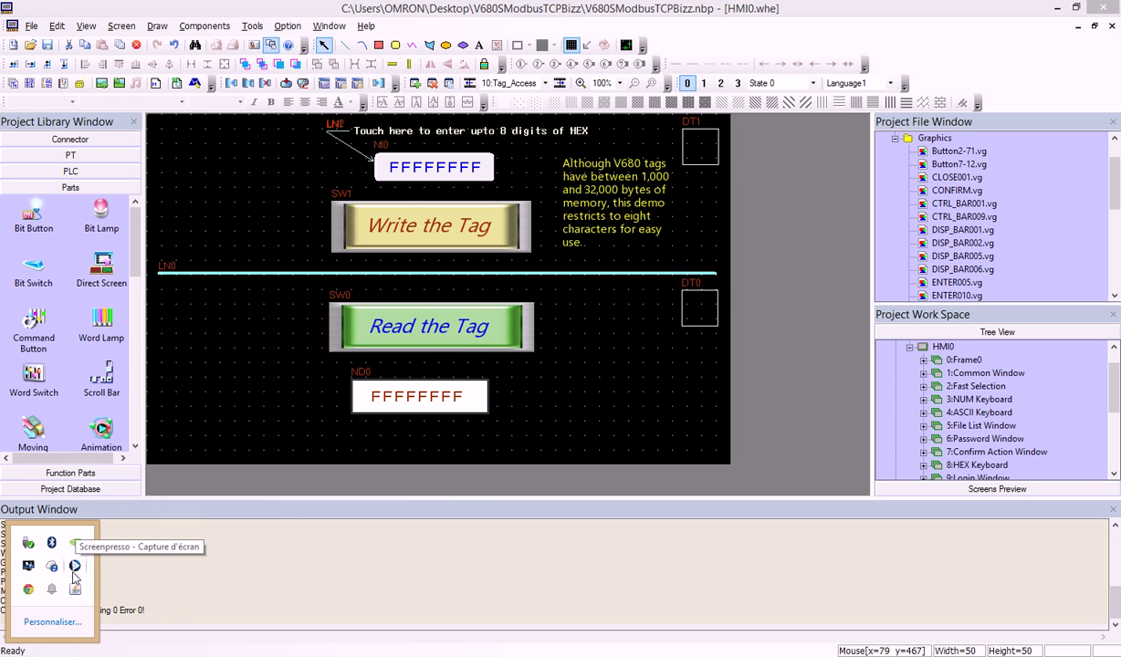
right_click(73, 568)
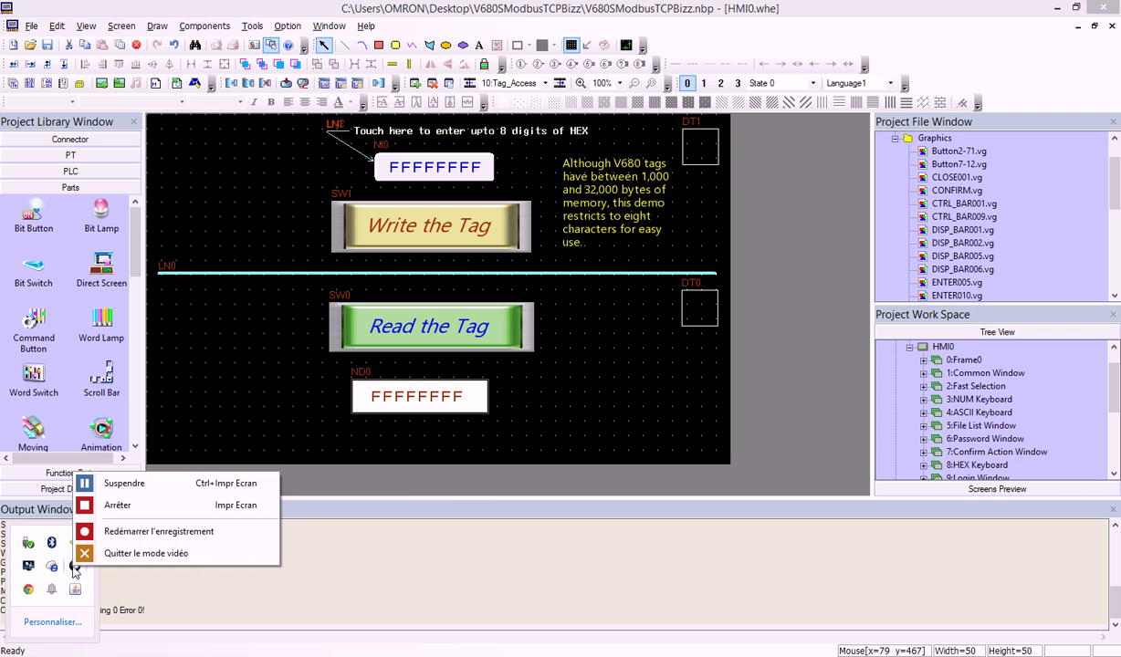